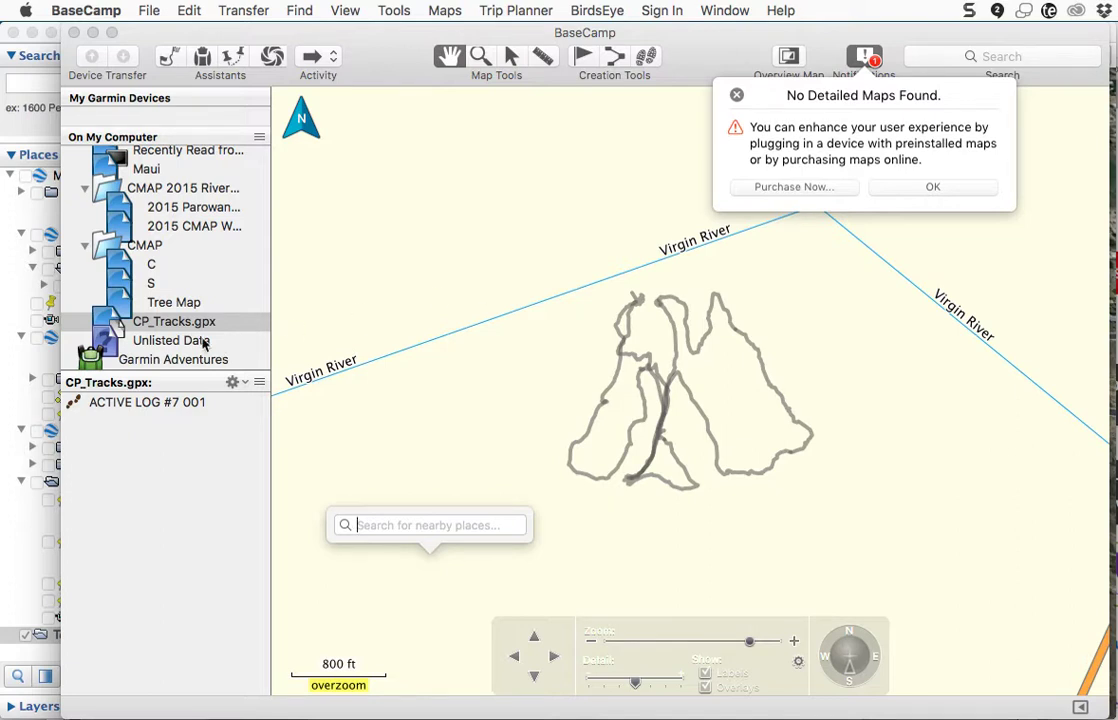
- Show the ACTIVE LOG #7 001 track from CP_Tracks.gpx on the BaseCamp map
click(170, 323)
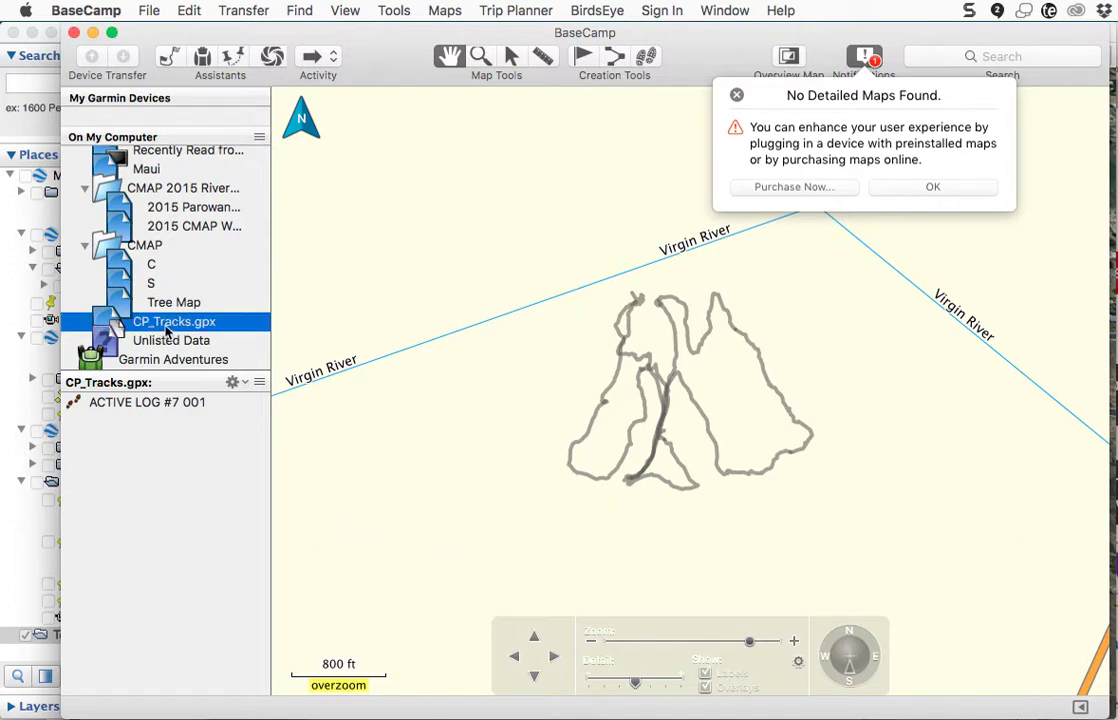
click(148, 403)
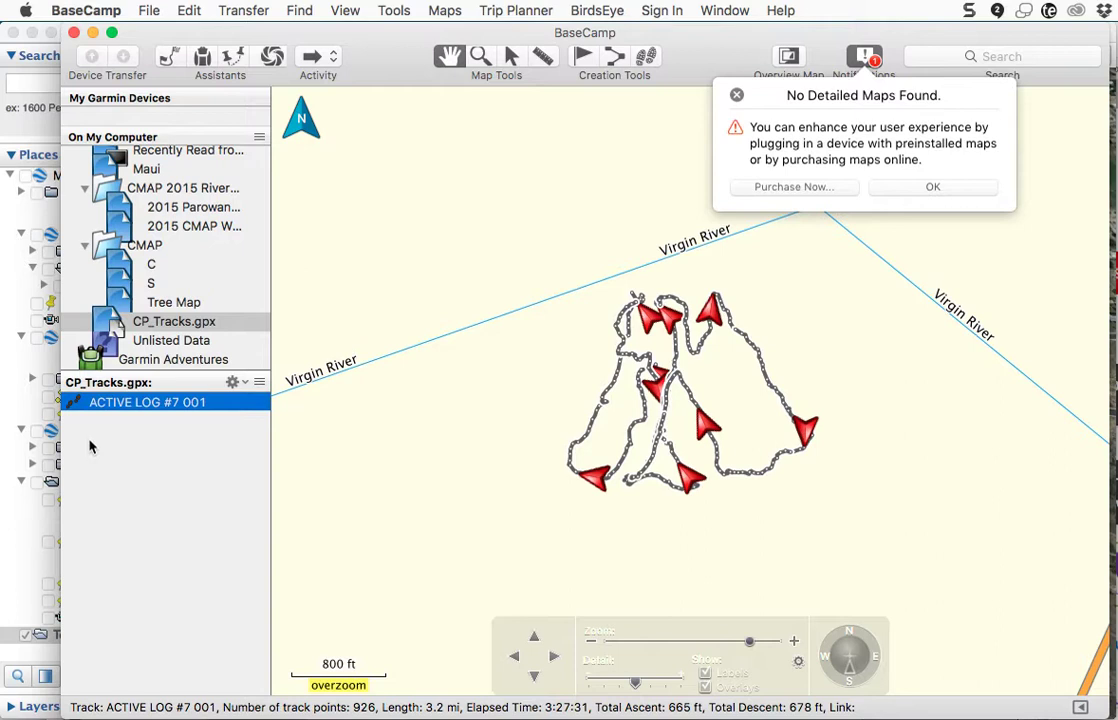
click(149, 11)
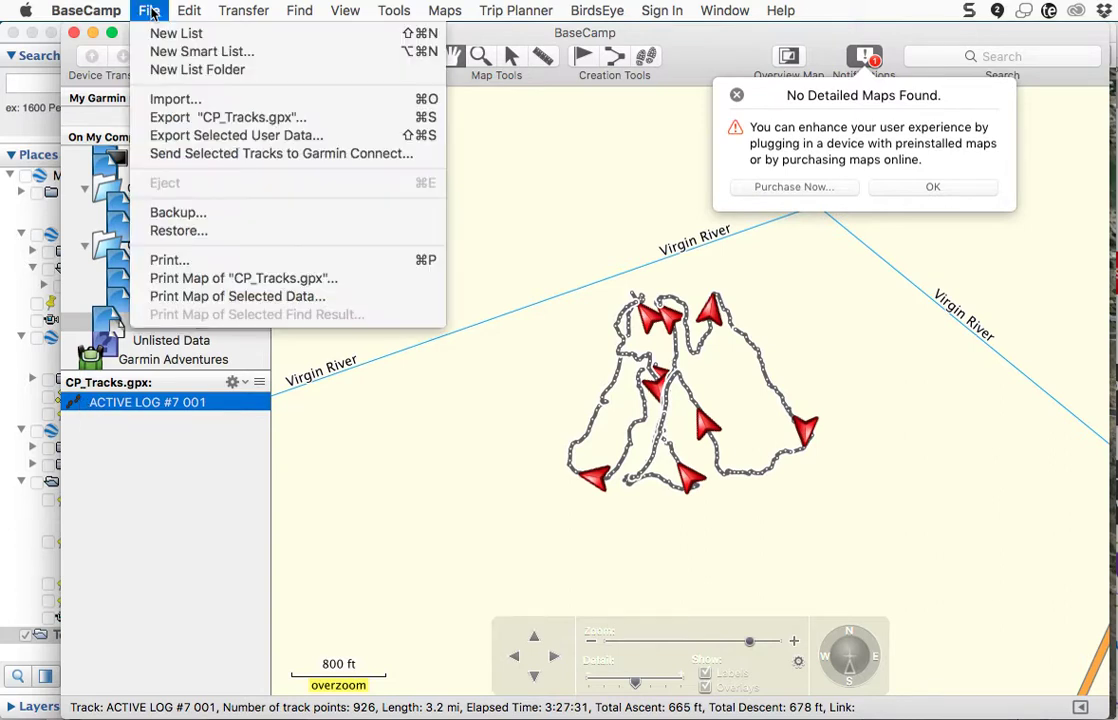
- Export the CP_Tracks list to the Desktop in KML 2.2 format
click(299, 121)
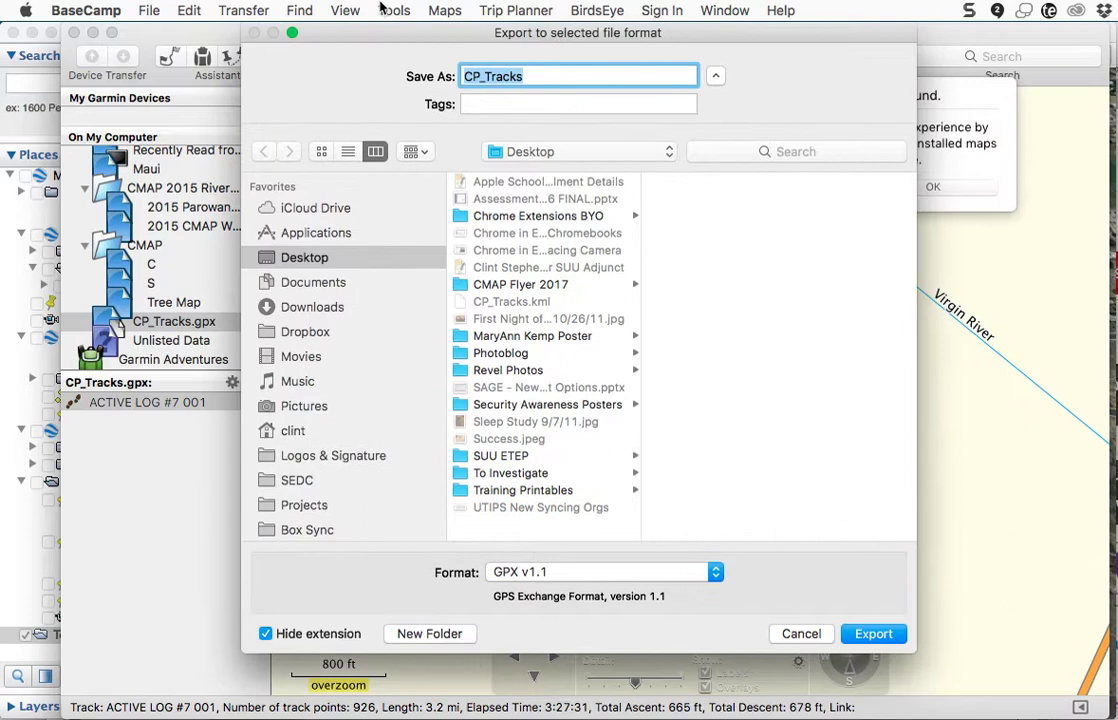
click(562, 573)
click(560, 623)
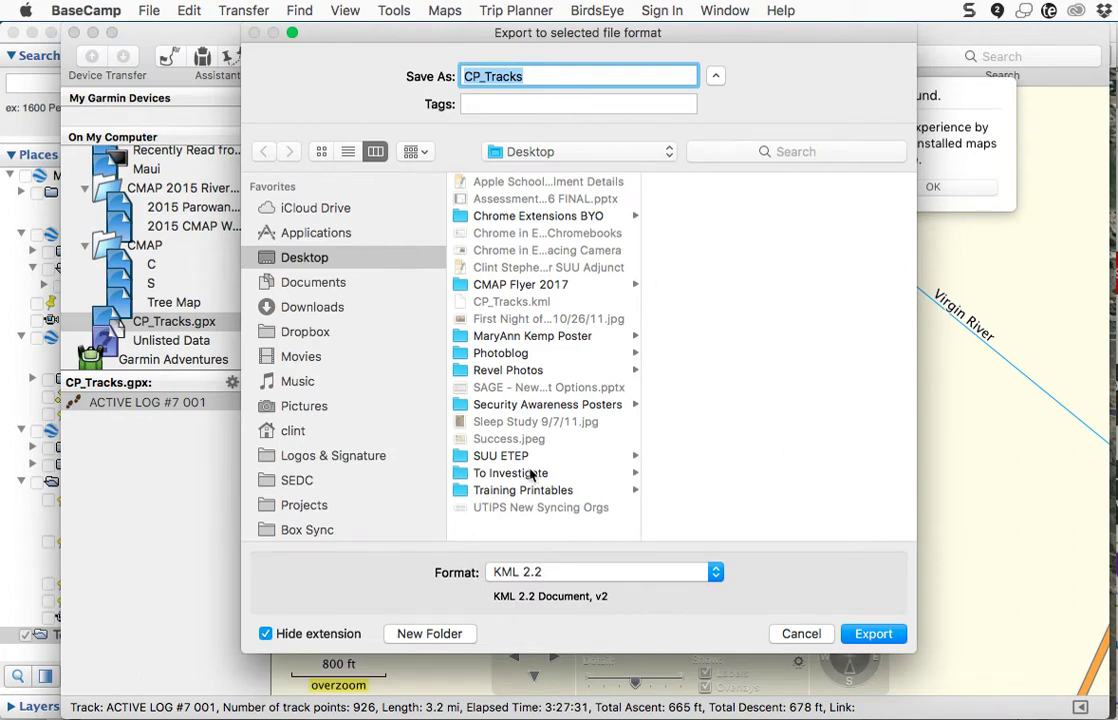
click(818, 634)
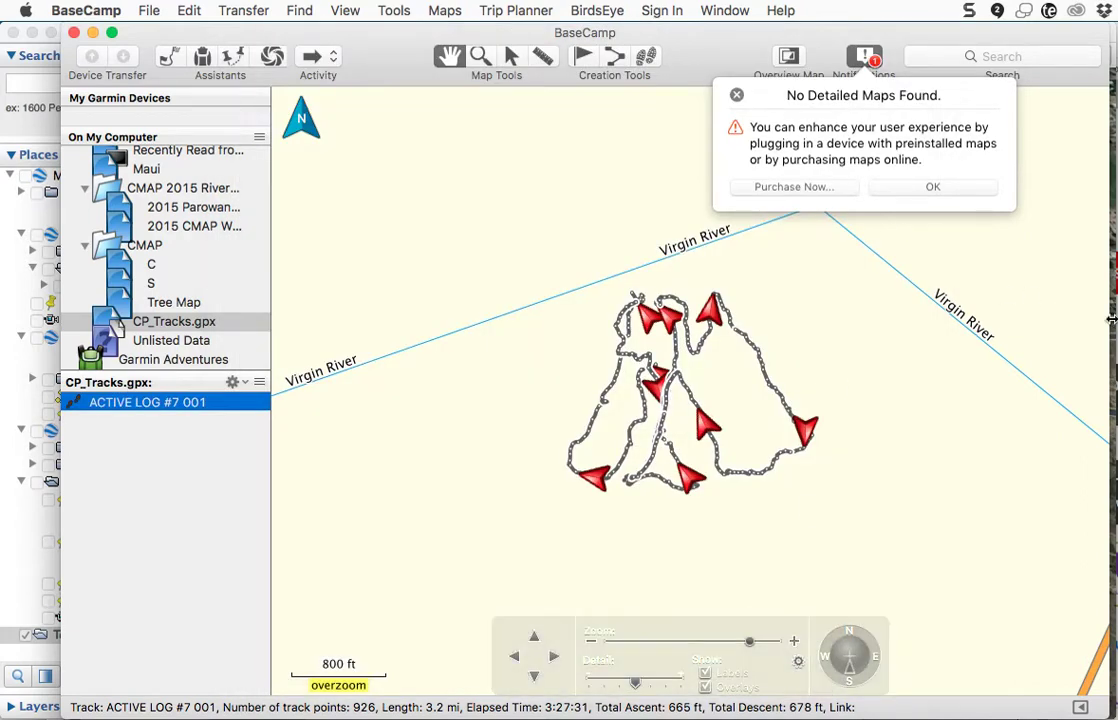
- Switch to Google Earth and load CP_Tracks.kml from the Desktop
key(super+Tab)
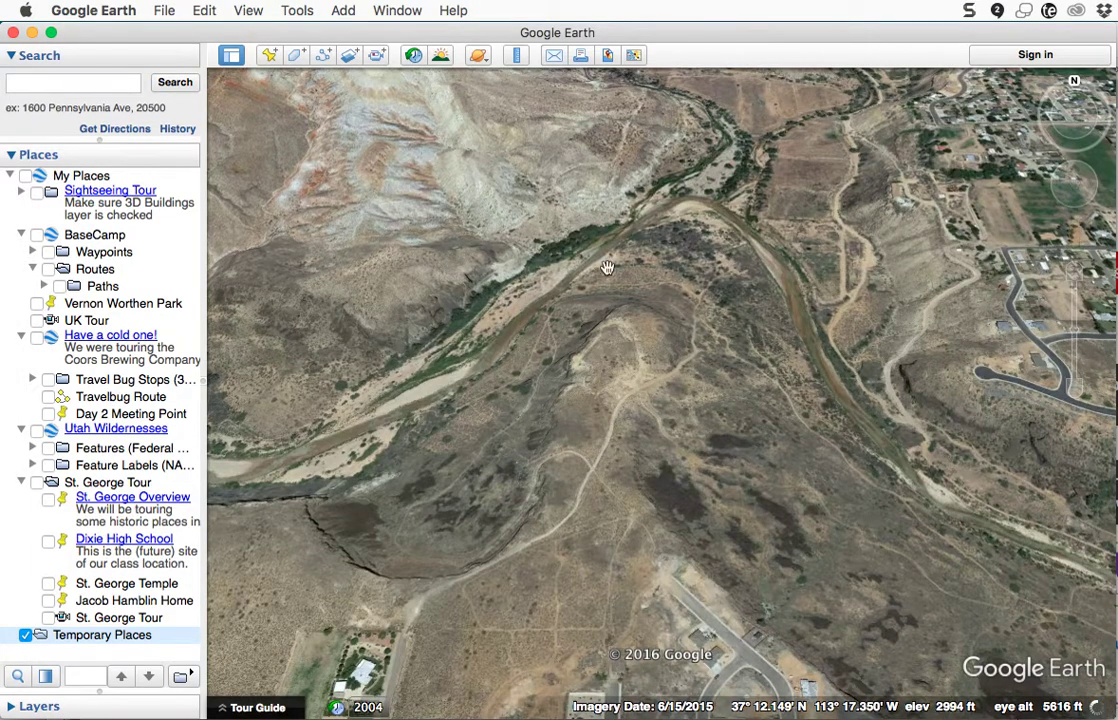
click(164, 10)
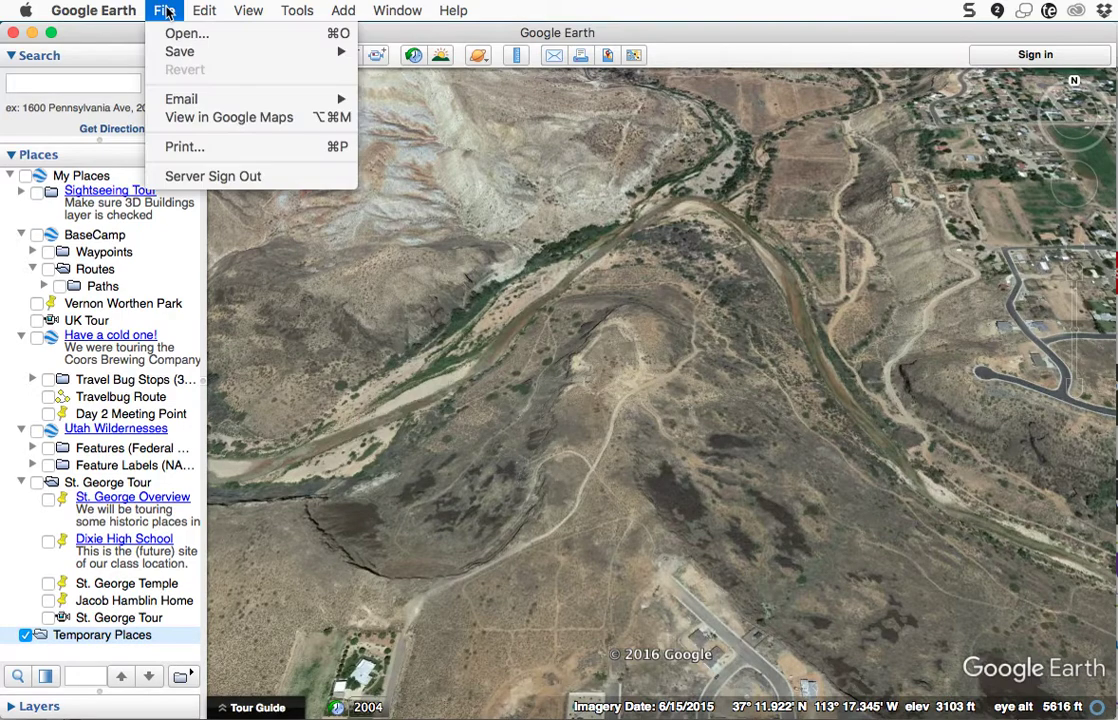
click(180, 34)
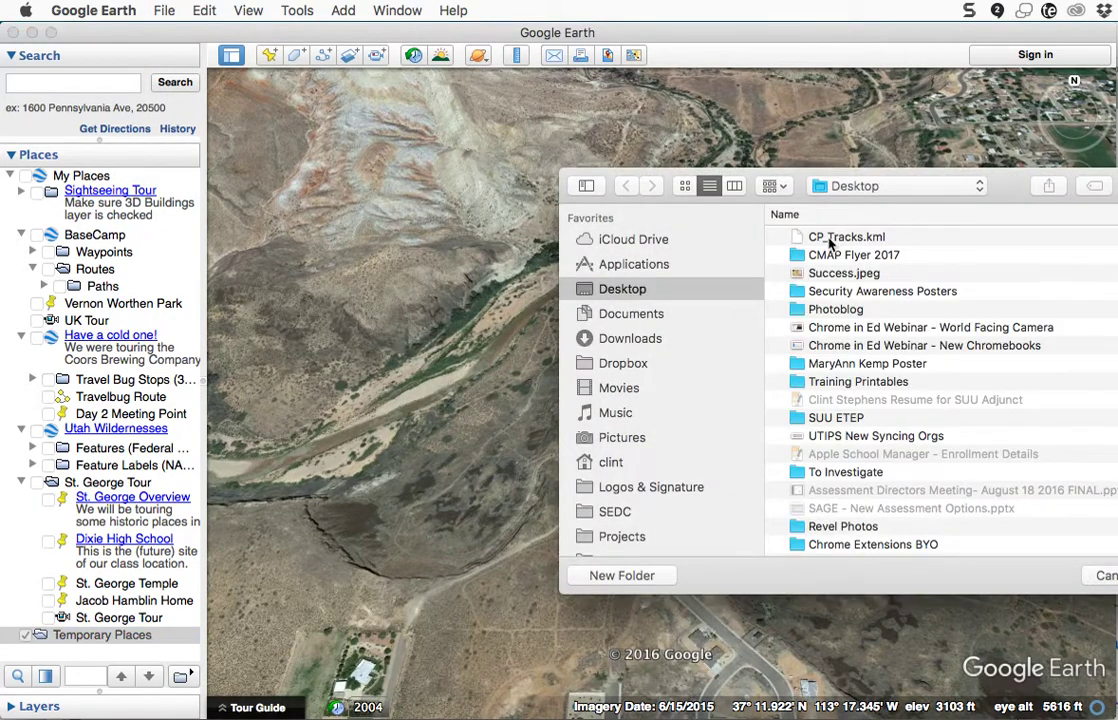
click(830, 237)
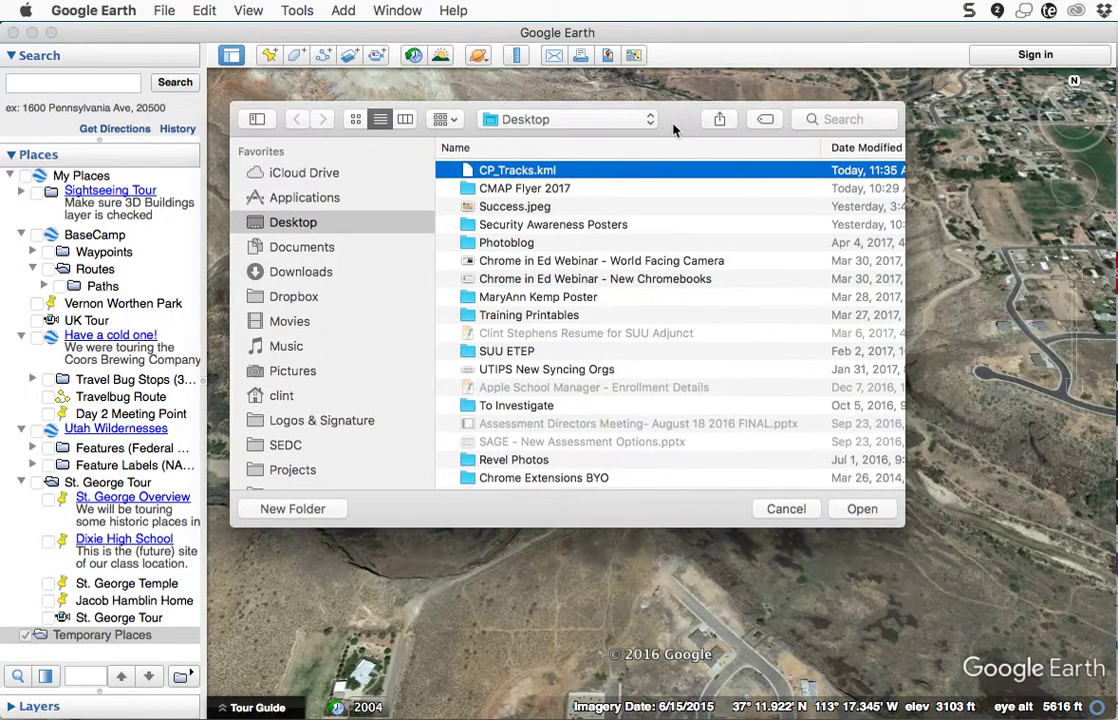
click(859, 439)
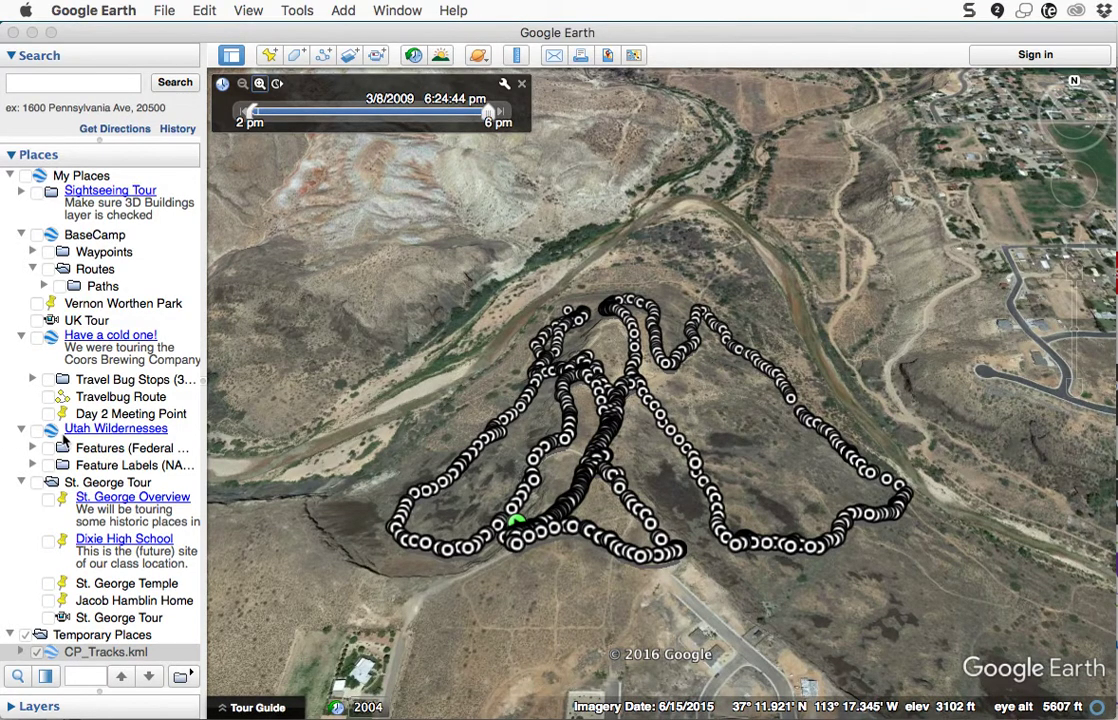
- Collapse My Places and expand CP_Tracks.kml in the places list
click(98, 545)
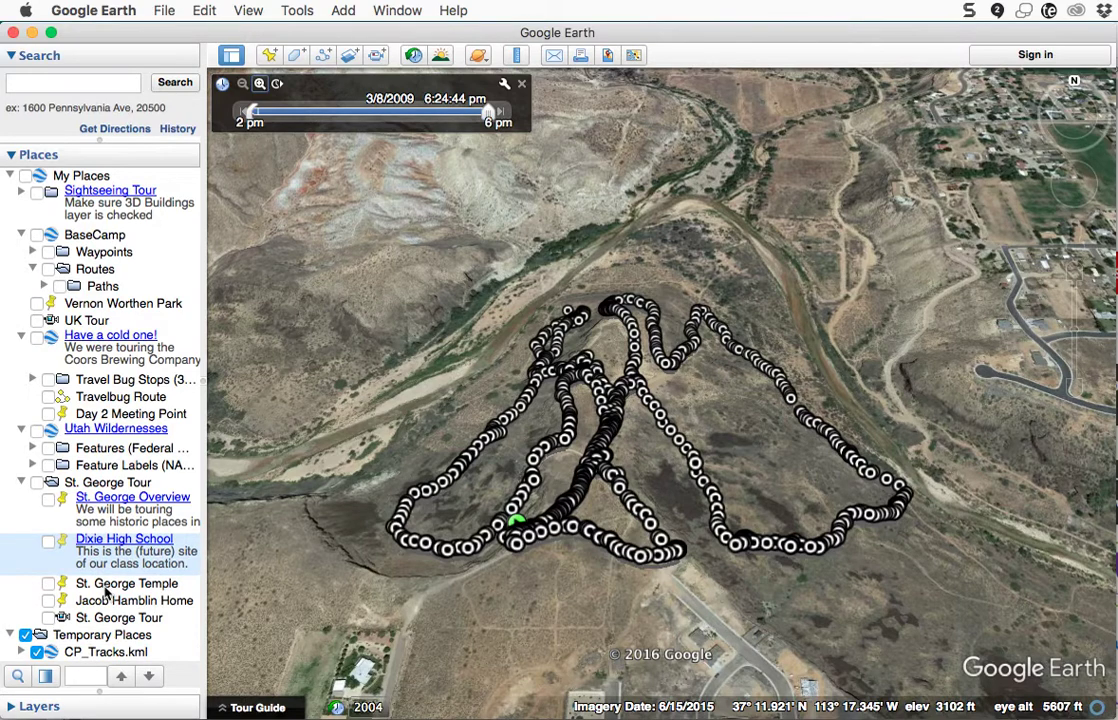
click(24, 682)
click(14, 179)
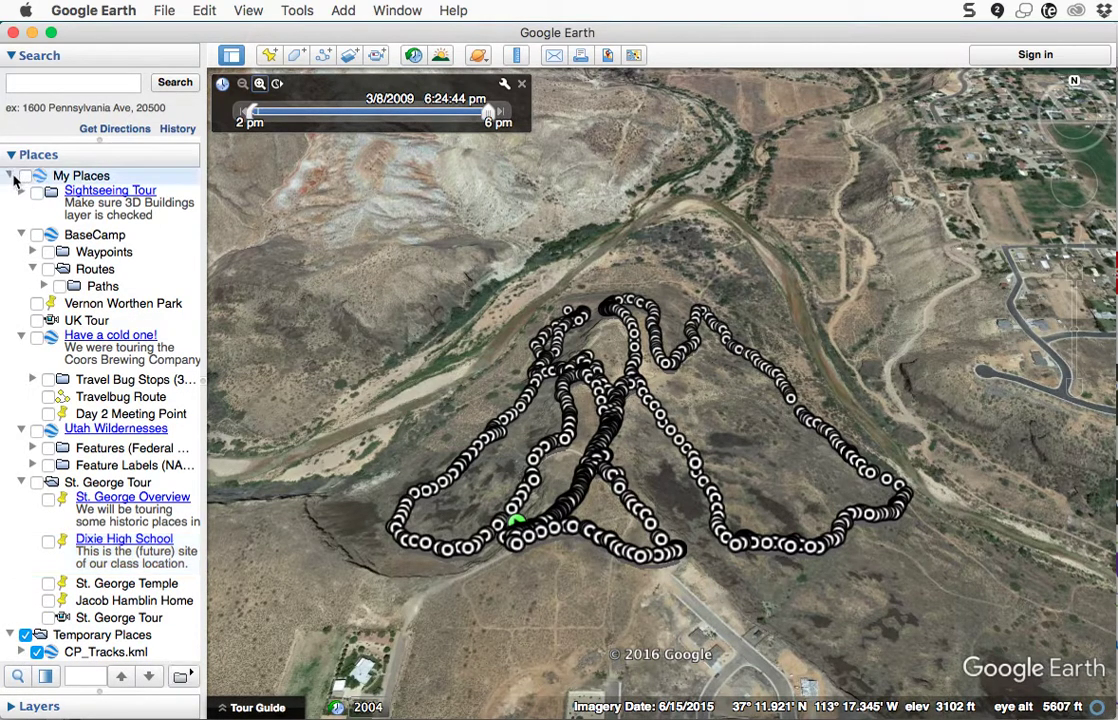
click(11, 176)
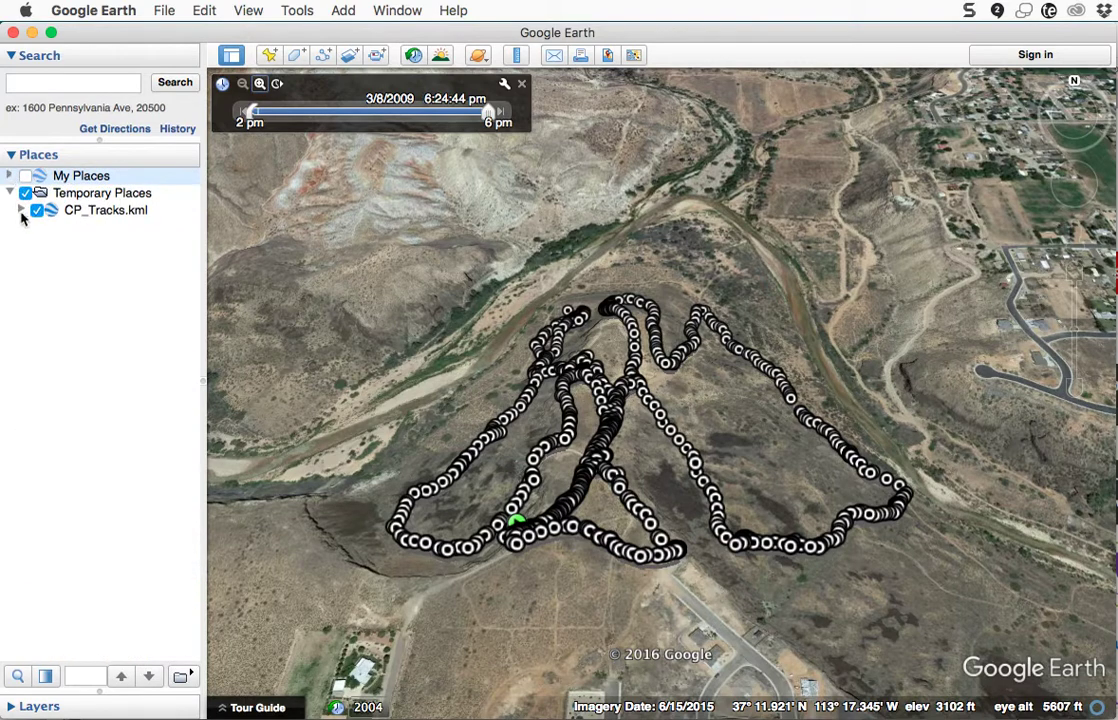
click(21, 211)
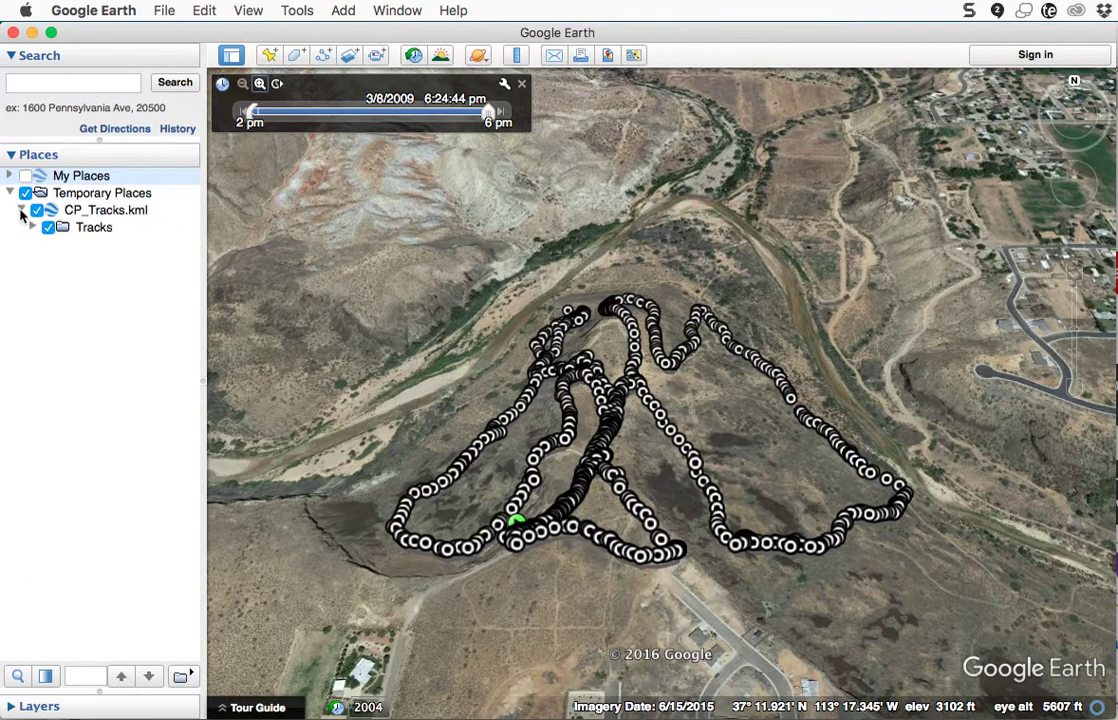
- Expand Tracks > ACTIVE LOG #7 and uncheck the Points folder to hide markers
click(37, 230)
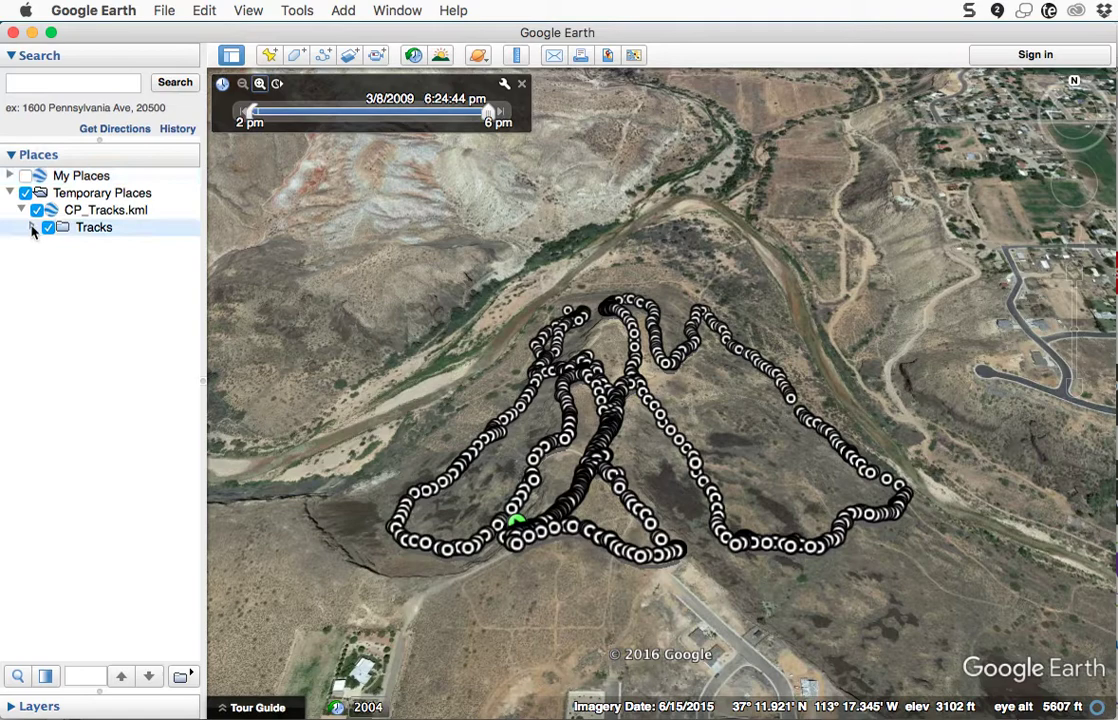
click(32, 228)
click(44, 244)
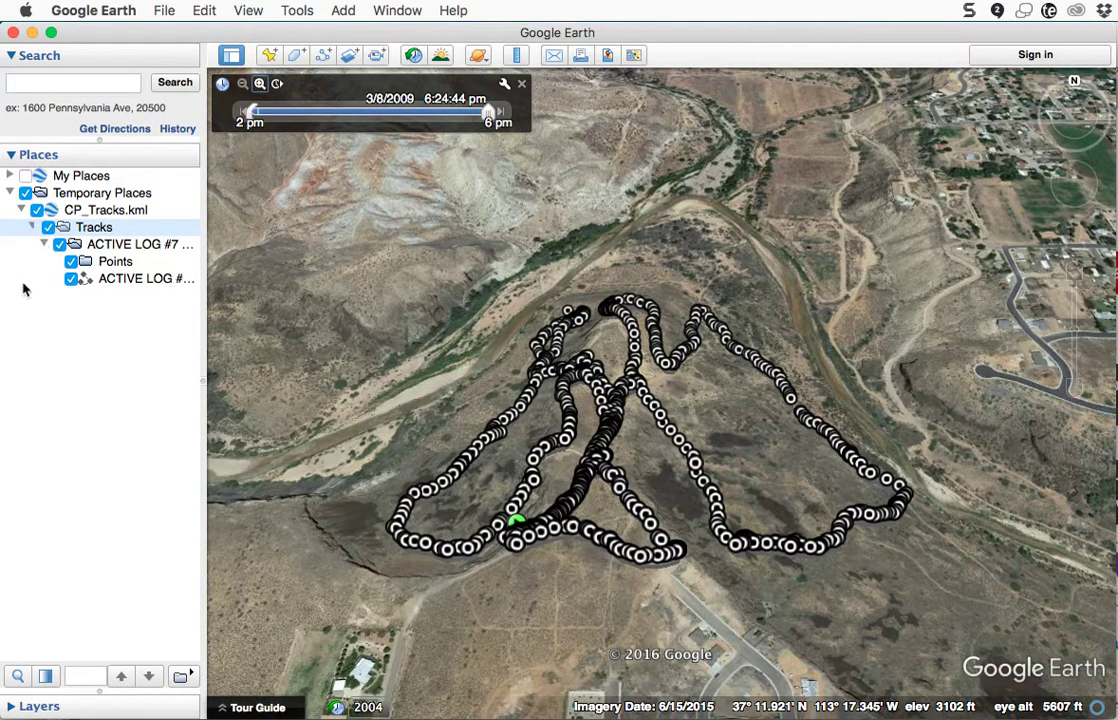
click(115, 280)
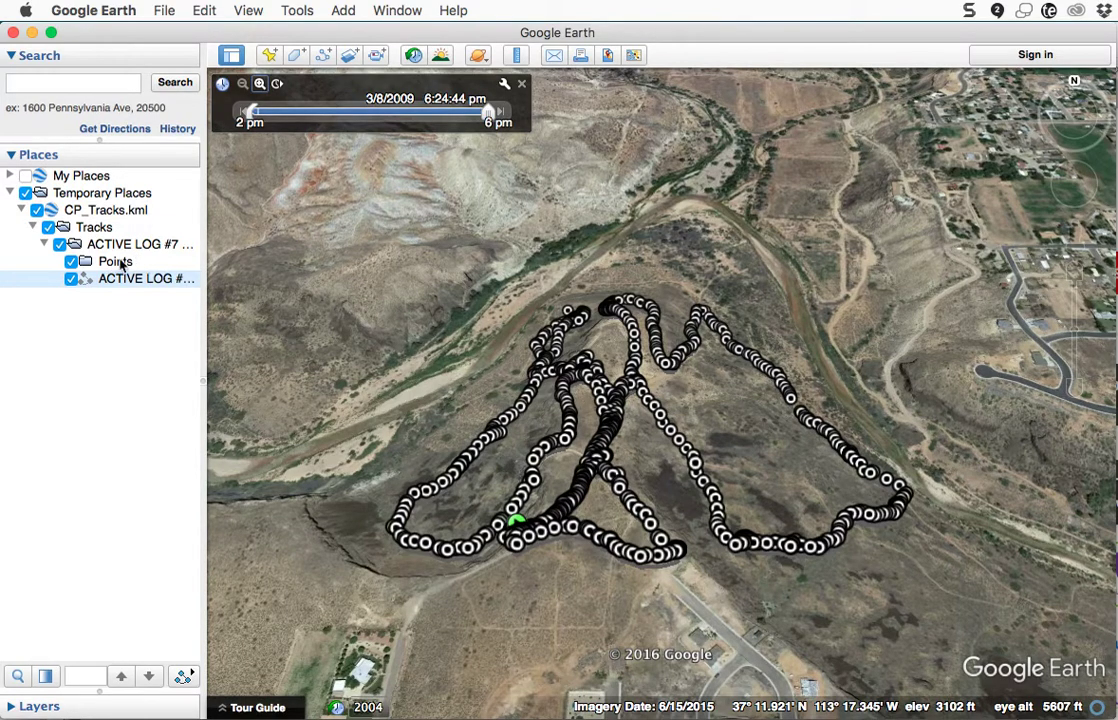
click(72, 266)
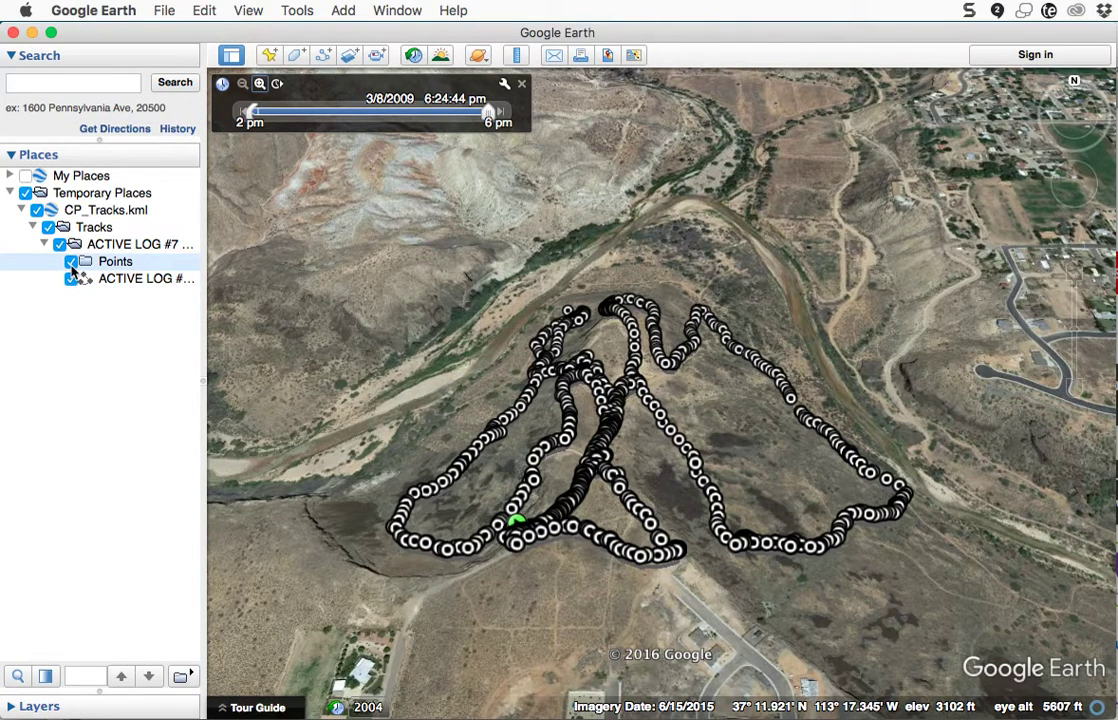
click(71, 262)
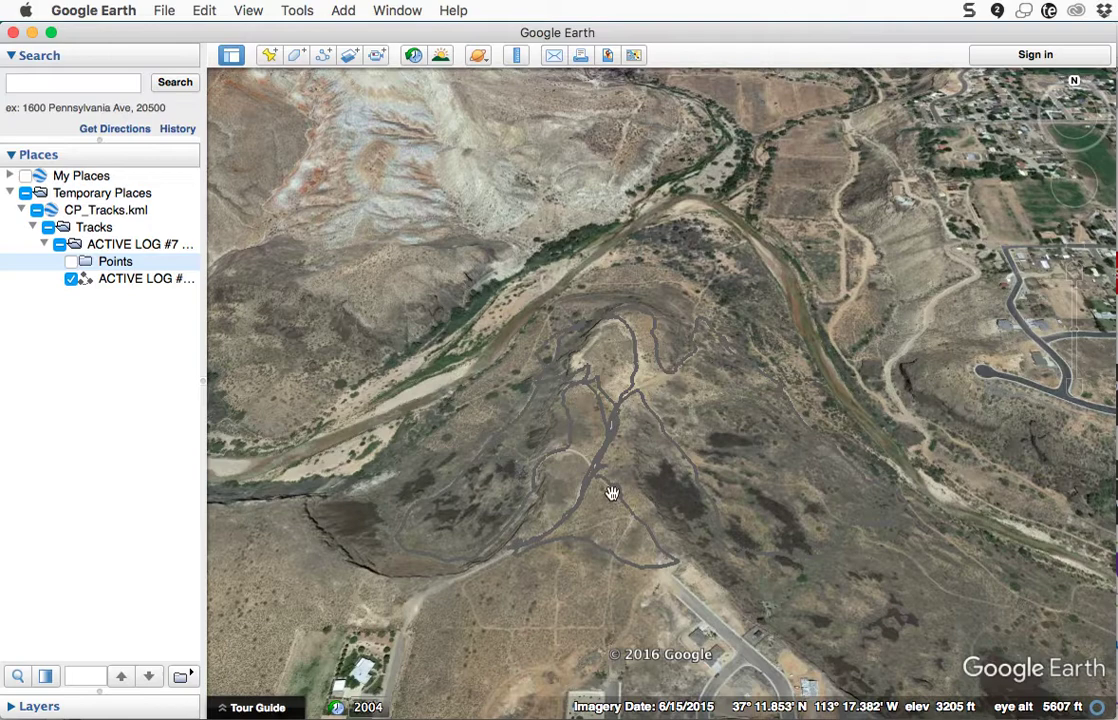
- Set the ACTIVE LOG #7 001 track's line colour to Tangerine in its Get Info style settings
click(137, 282)
right_click(135, 285)
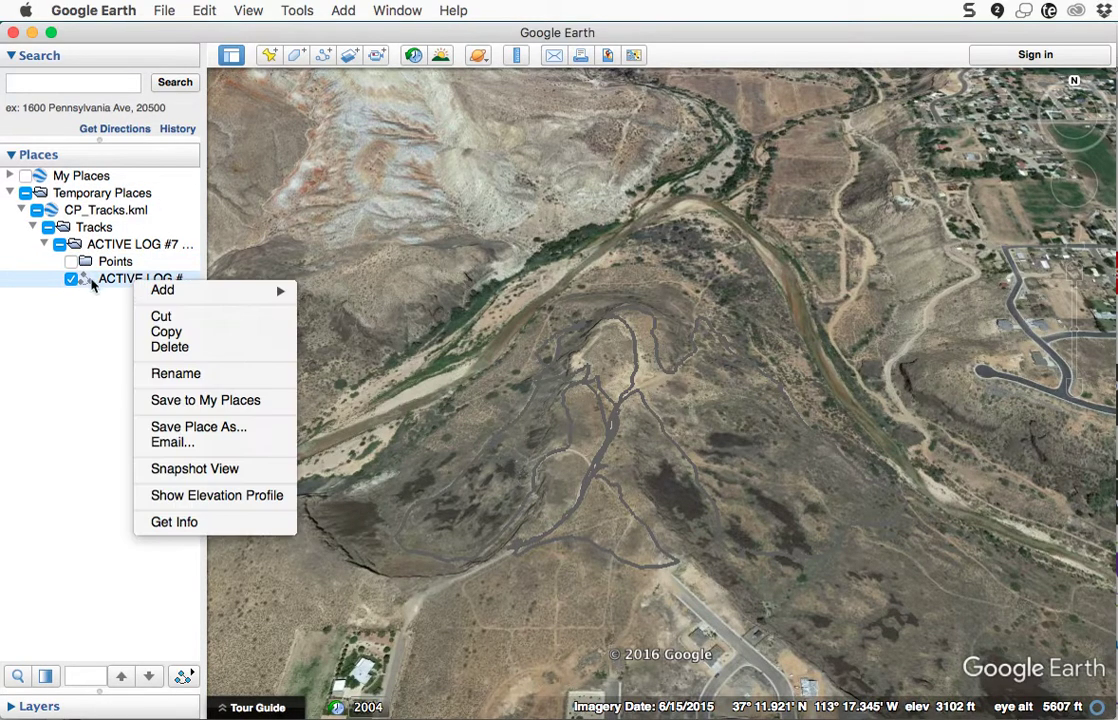
click(185, 524)
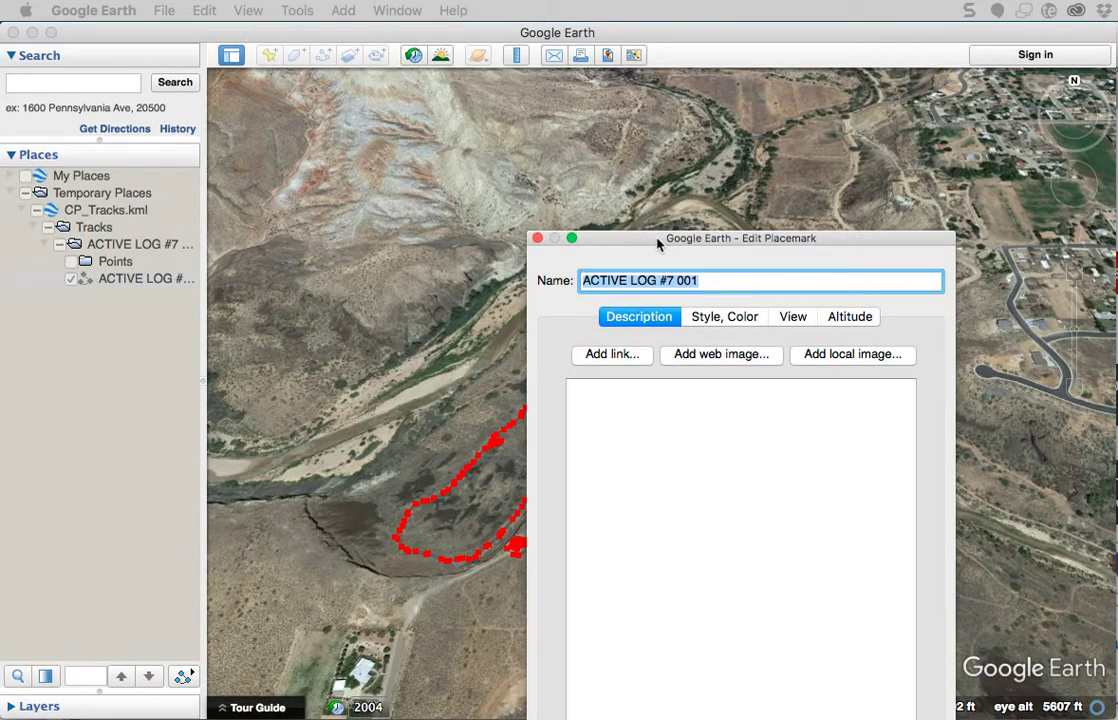
drag(659, 242, 583, 105)
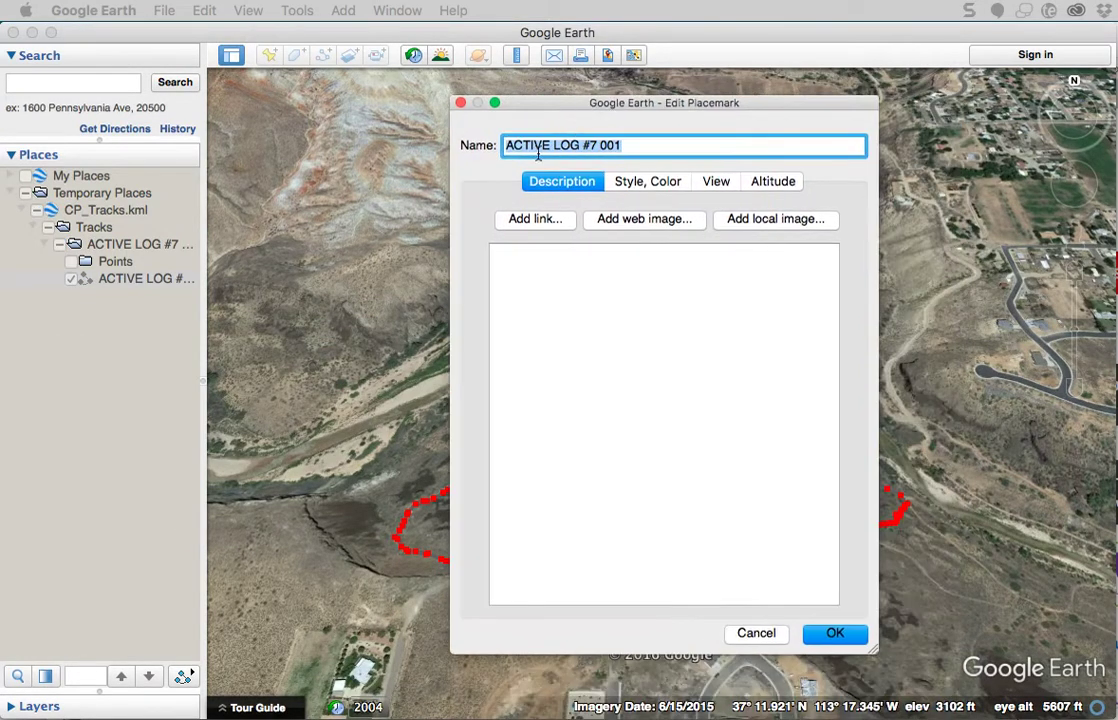
click(652, 183)
click(547, 254)
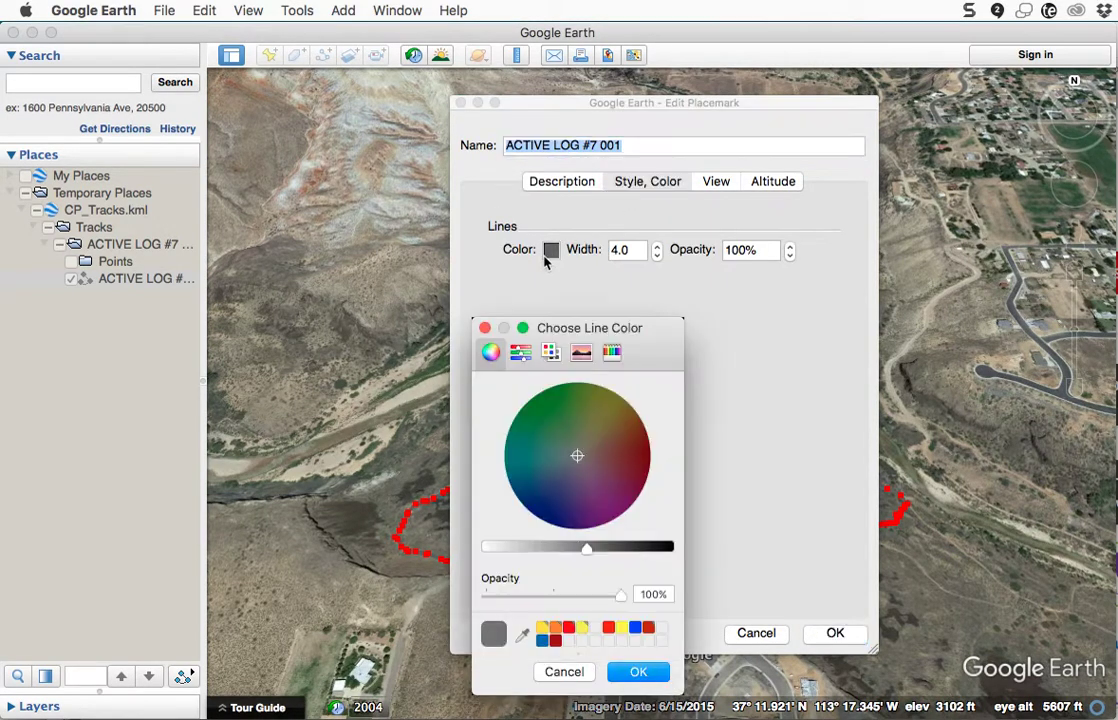
click(613, 354)
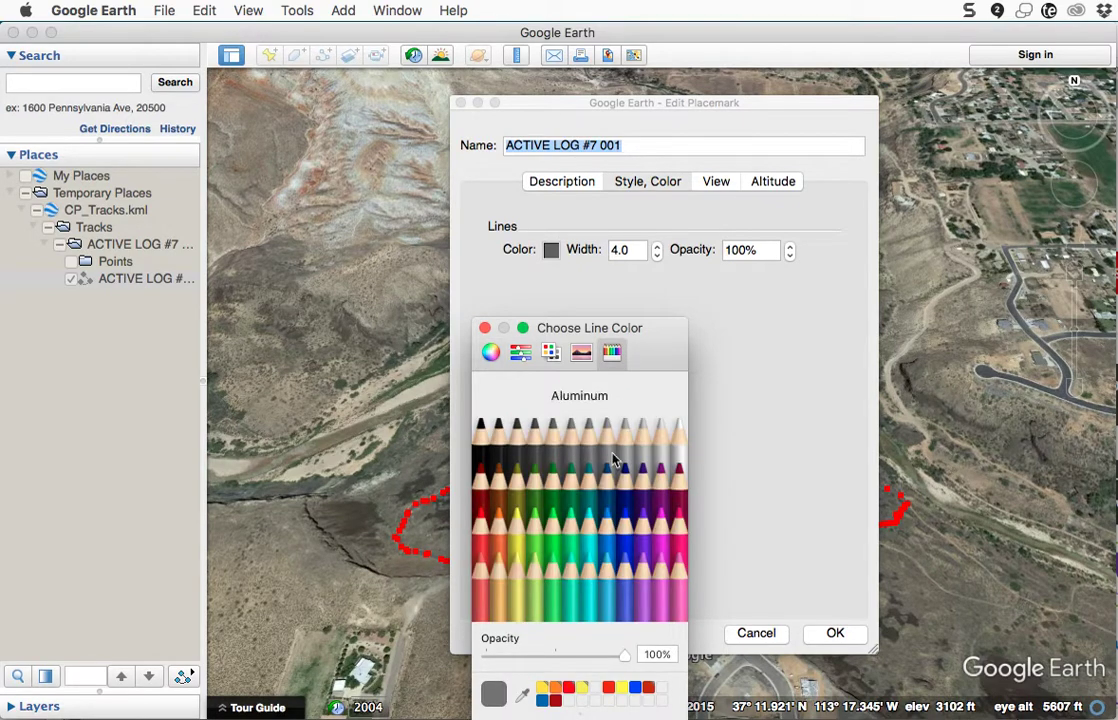
click(498, 550)
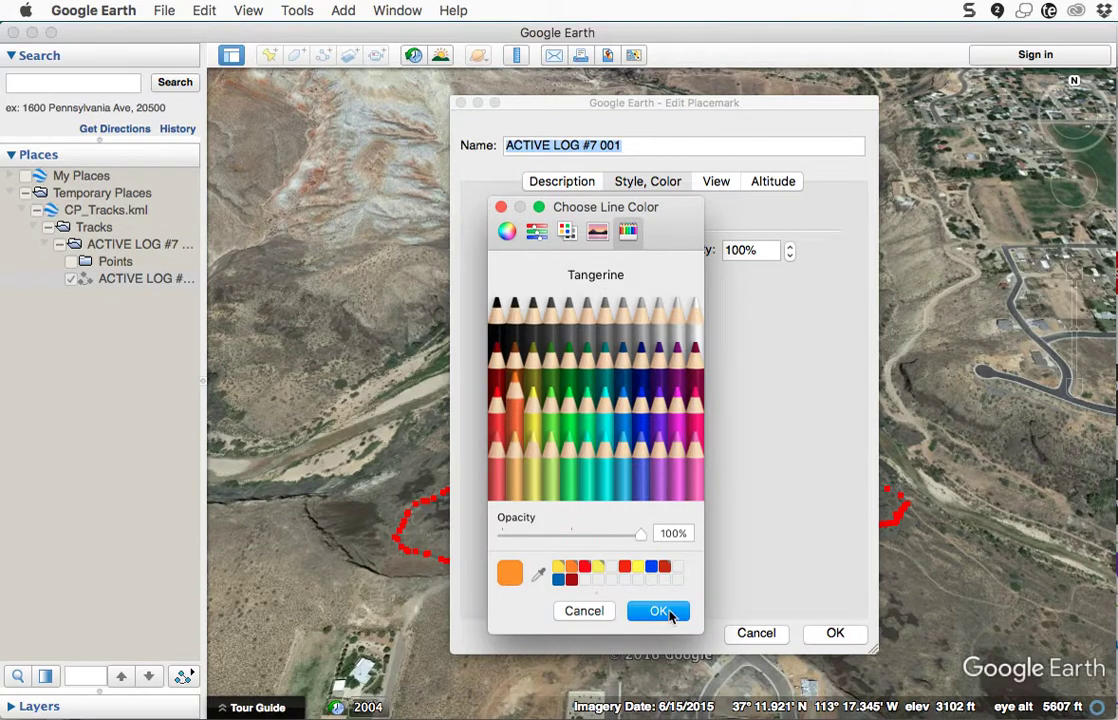
click(660, 611)
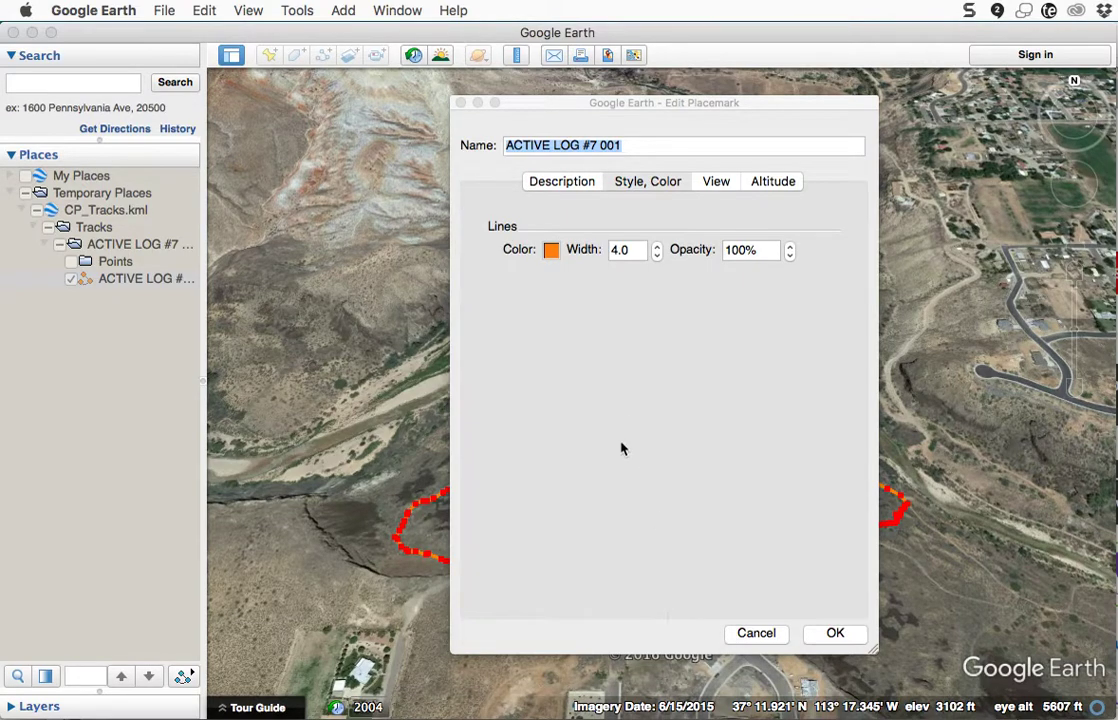
click(835, 634)
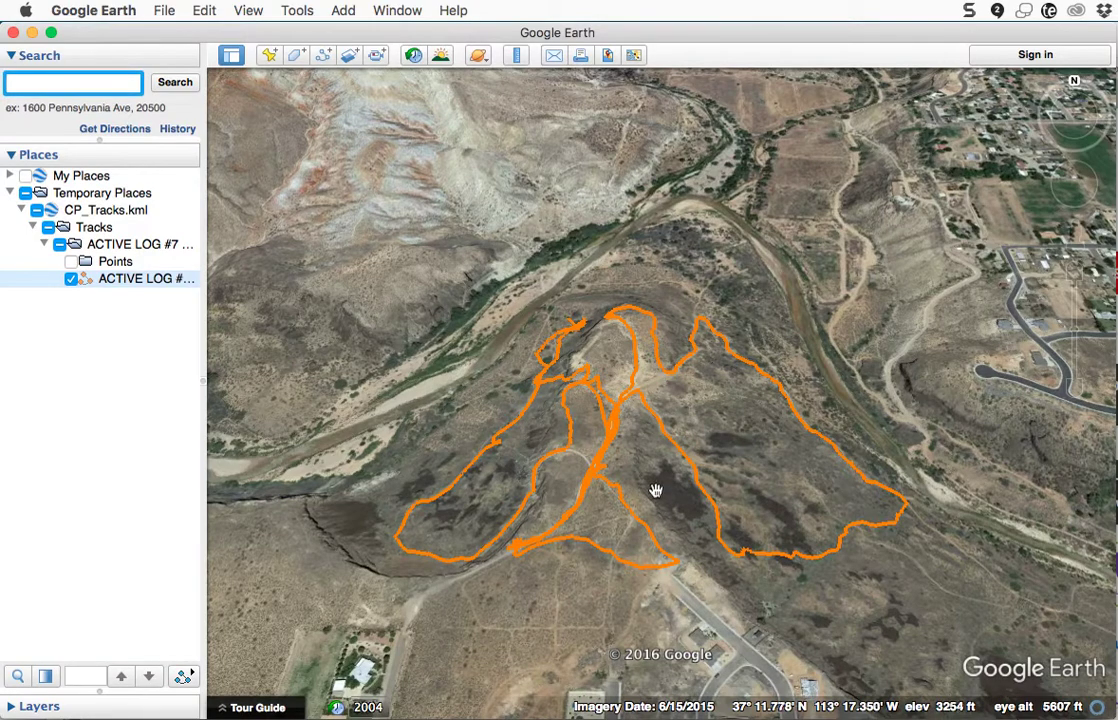
scroll(653, 488, down, 3)
scroll(653, 484, up, 3)
scroll(651, 485, down, 2)
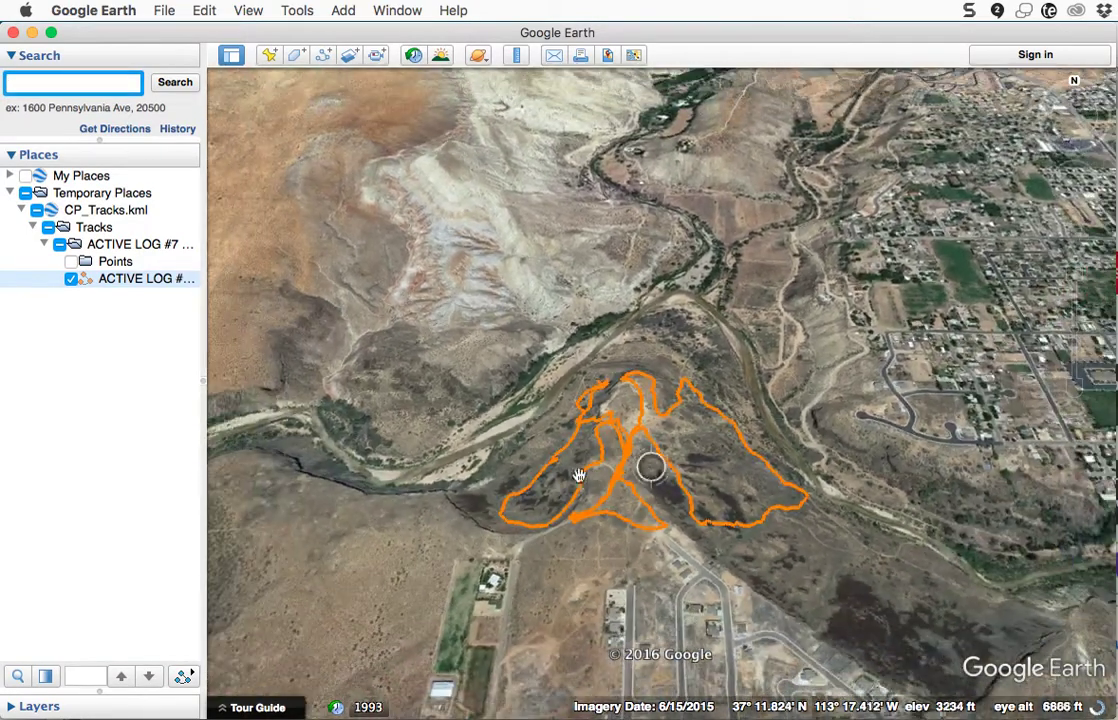
drag(651, 464, 558, 432)
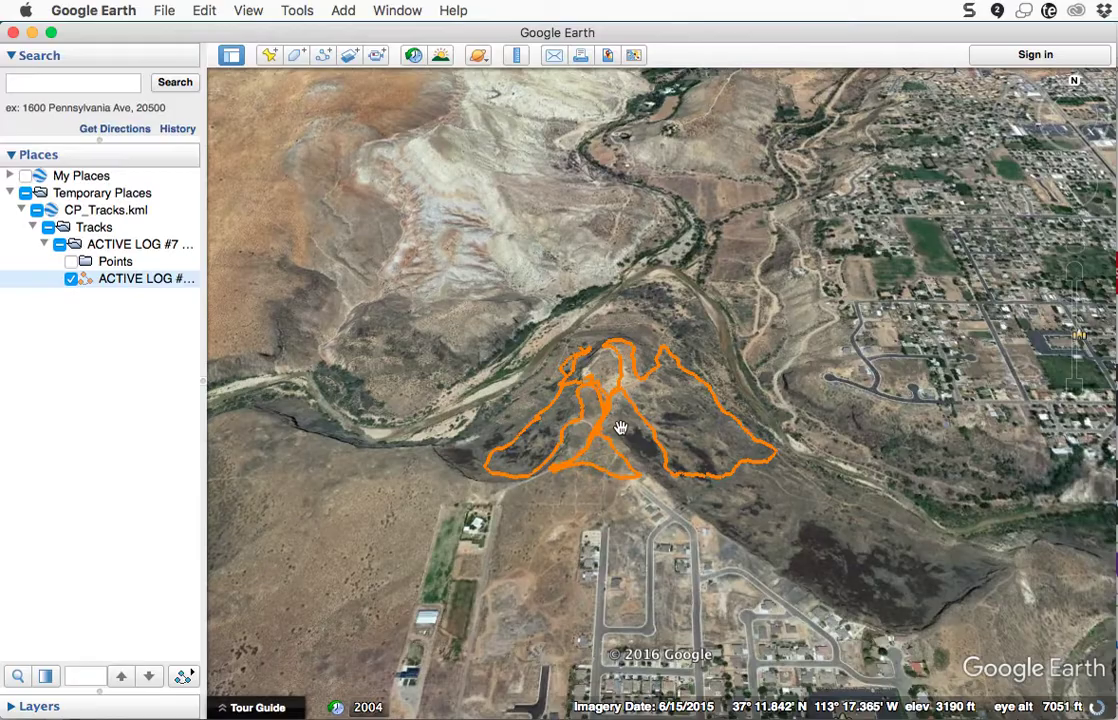
scroll(621, 429, up, 4)
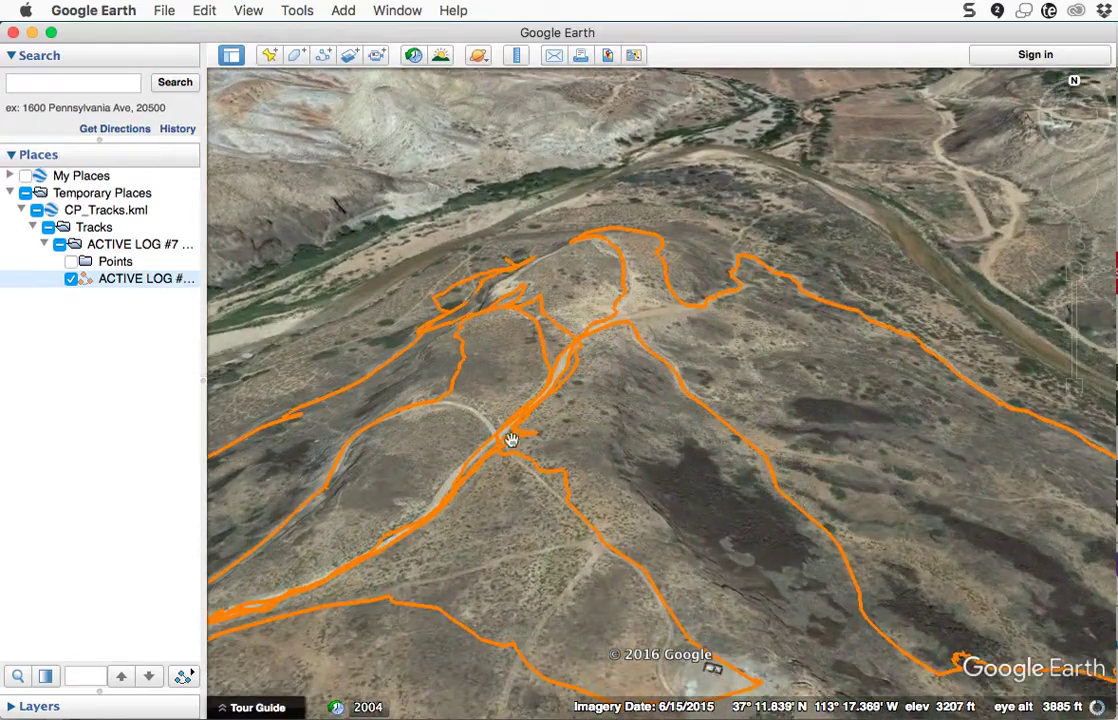
drag(532, 487, 668, 442)
scroll(668, 442, down, 3)
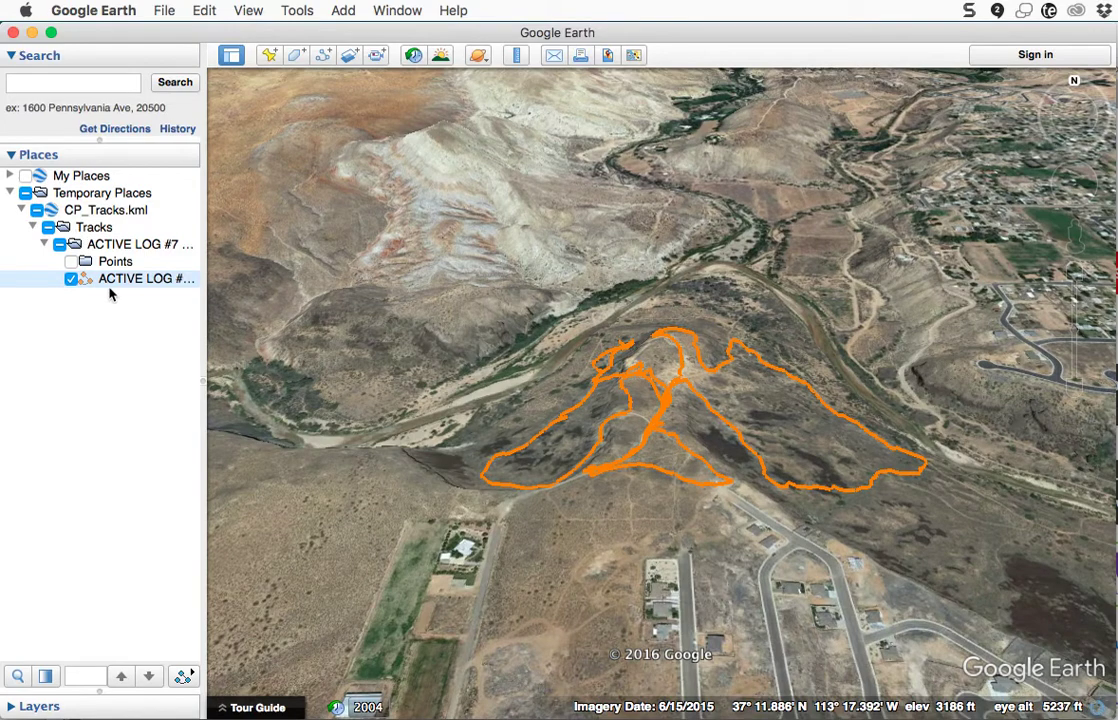
- Save the hike track to My Places and expand that folder
right_click(119, 283)
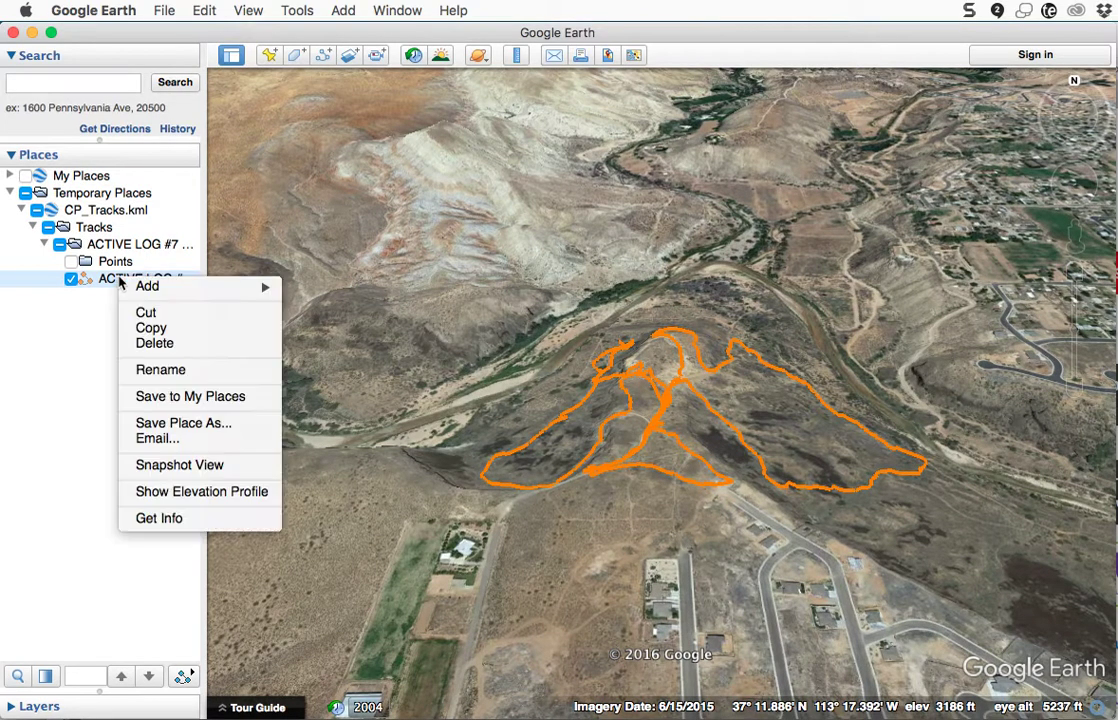
click(214, 398)
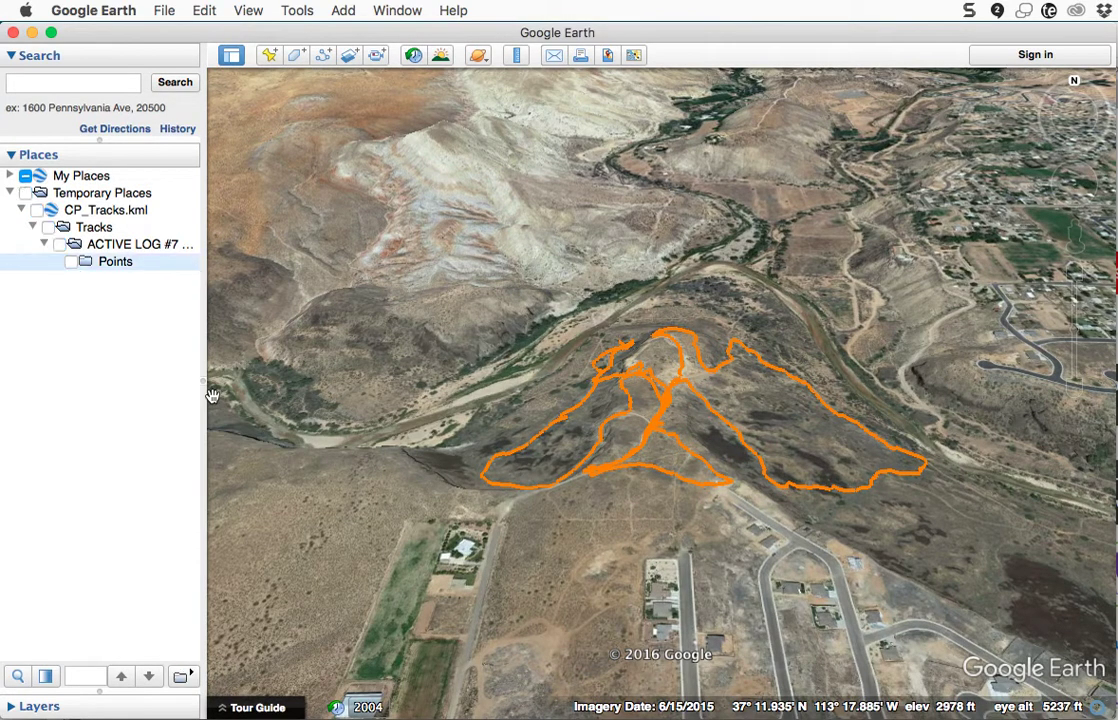
click(10, 175)
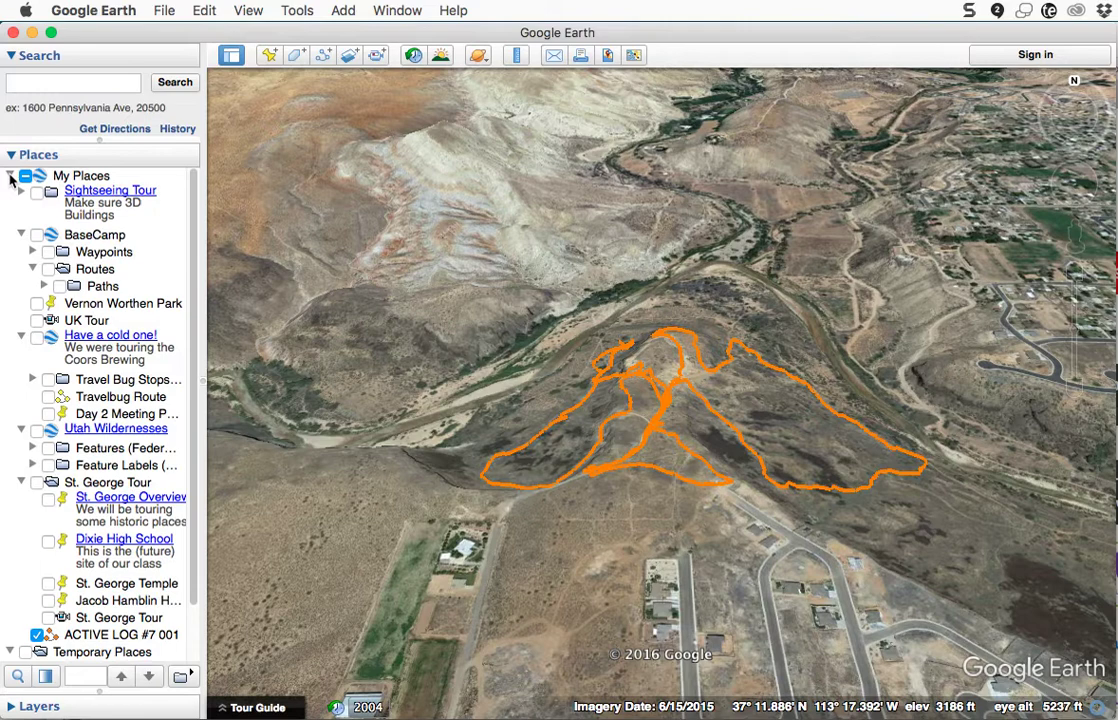
- Rename the saved ACTIVE LOG #7 001 track to 'Confluence Point Hi'
scroll(70, 345, down, 3)
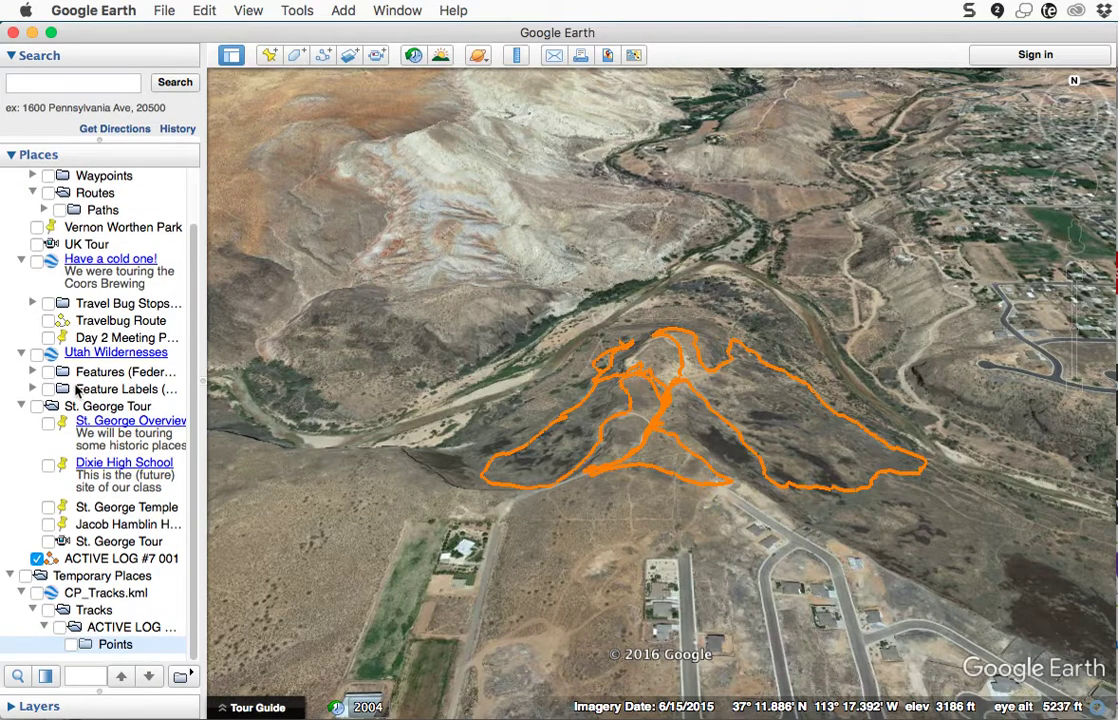
click(100, 562)
right_click(100, 562)
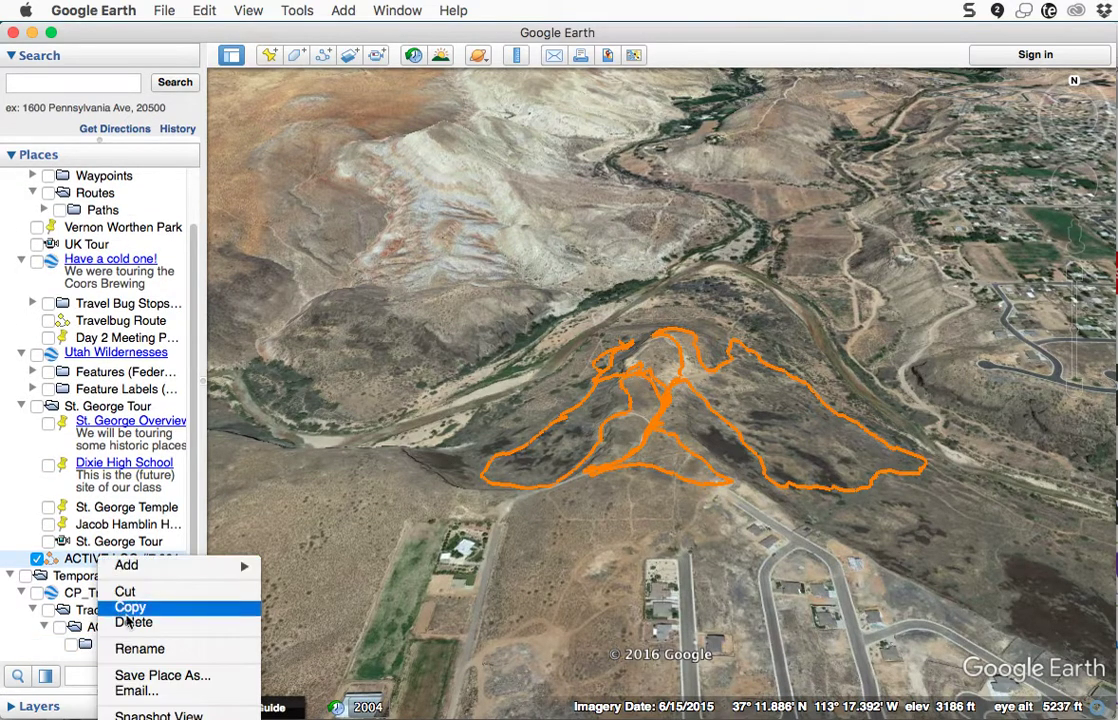
click(135, 650)
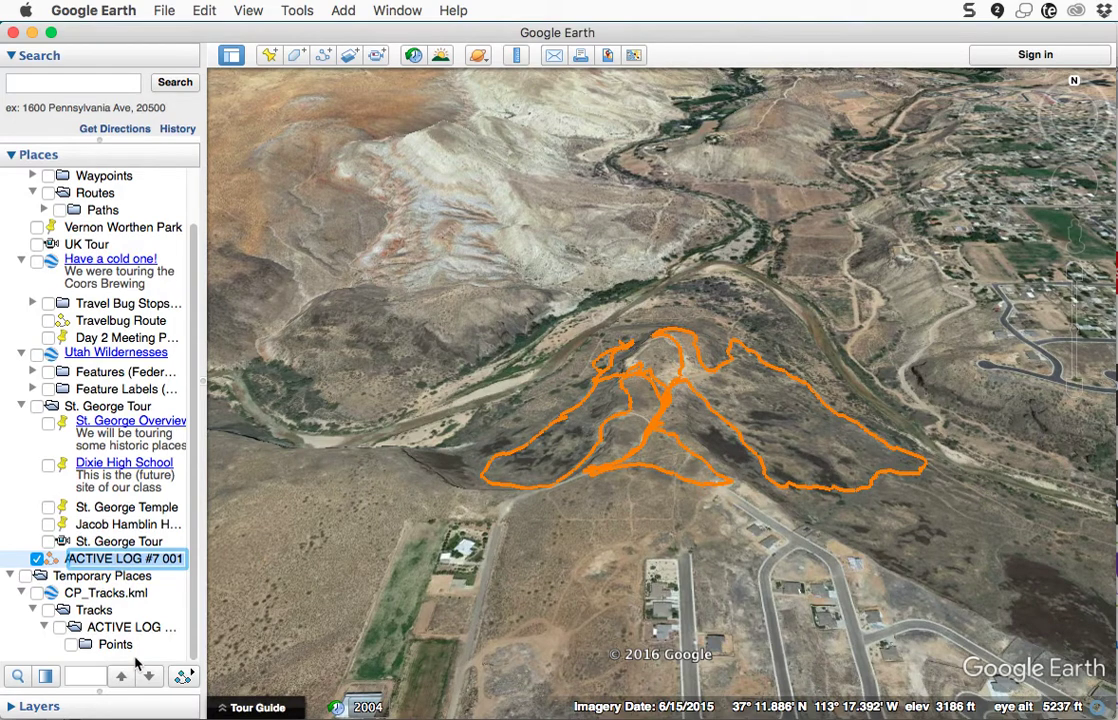
text(Confluenc)
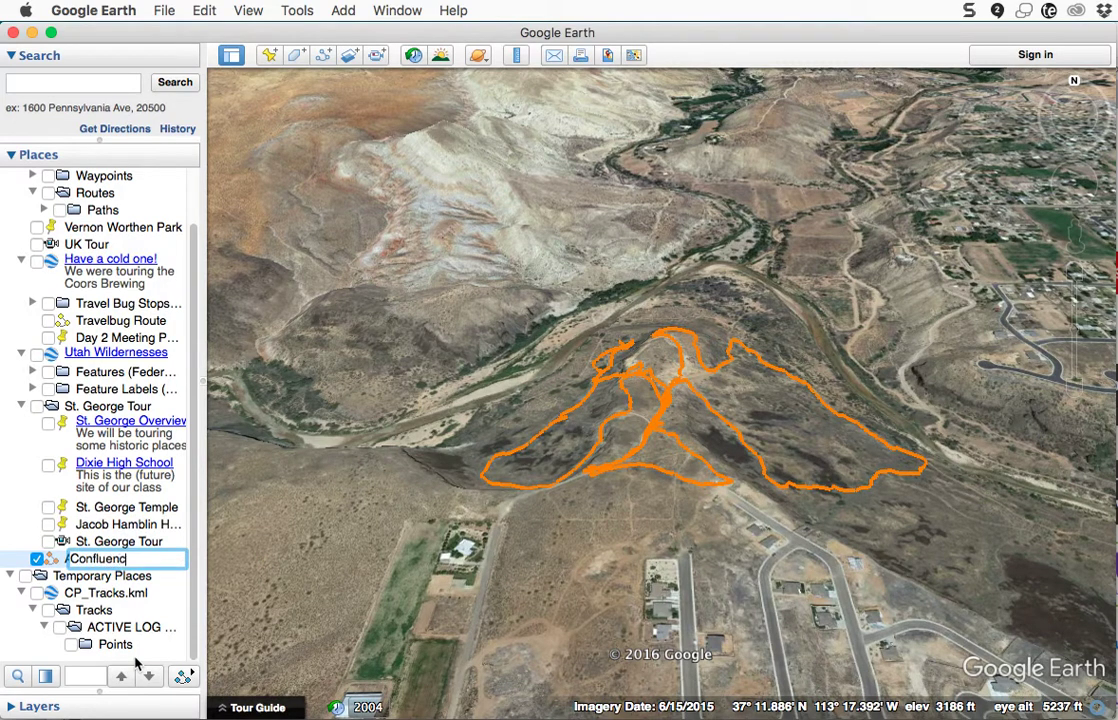
text(e Point Hi)
key(Return)
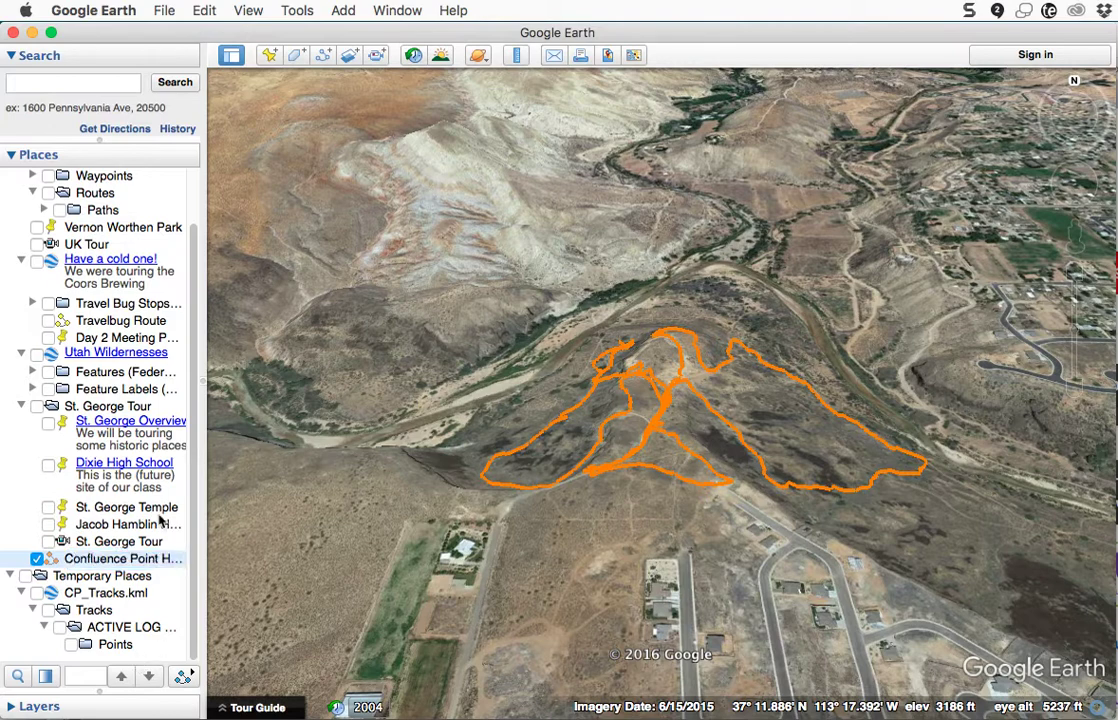